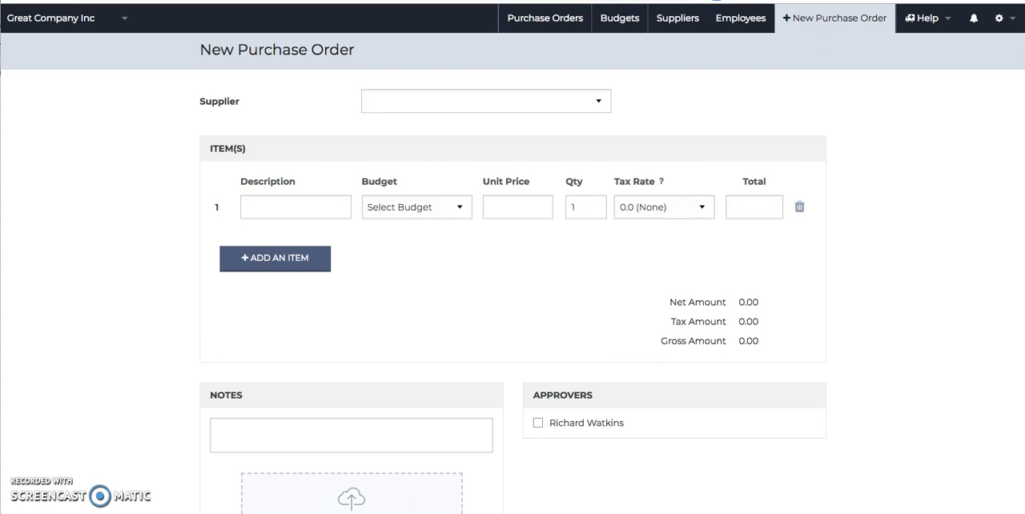
Open the company's purchase order settings and start a new purchase order custom field.
click(1001, 18)
click(990, 85)
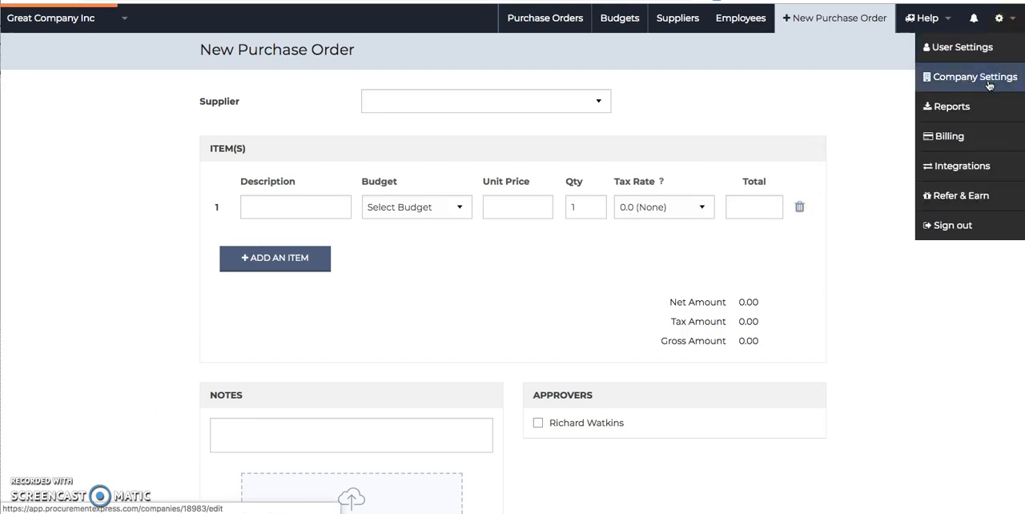
click(388, 101)
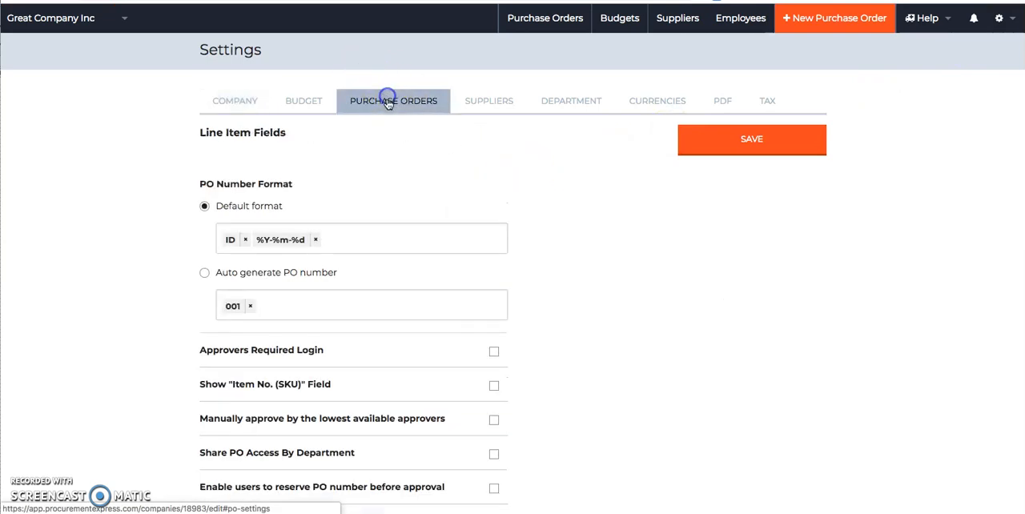
scroll(373, 273, down, 5)
click(291, 292)
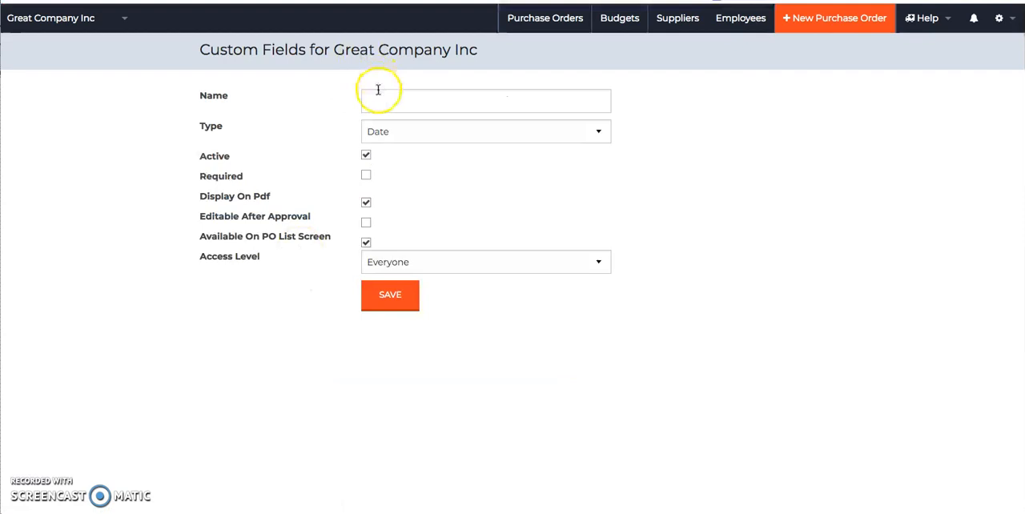
Name the custom field Payment Method and set its type to Drop Down List.
click(379, 91)
text(Payment Method)
click(394, 135)
click(396, 140)
Enter EFT, Cash, Cheque and Credit card as the field's drop-down options, one per line.
click(406, 164)
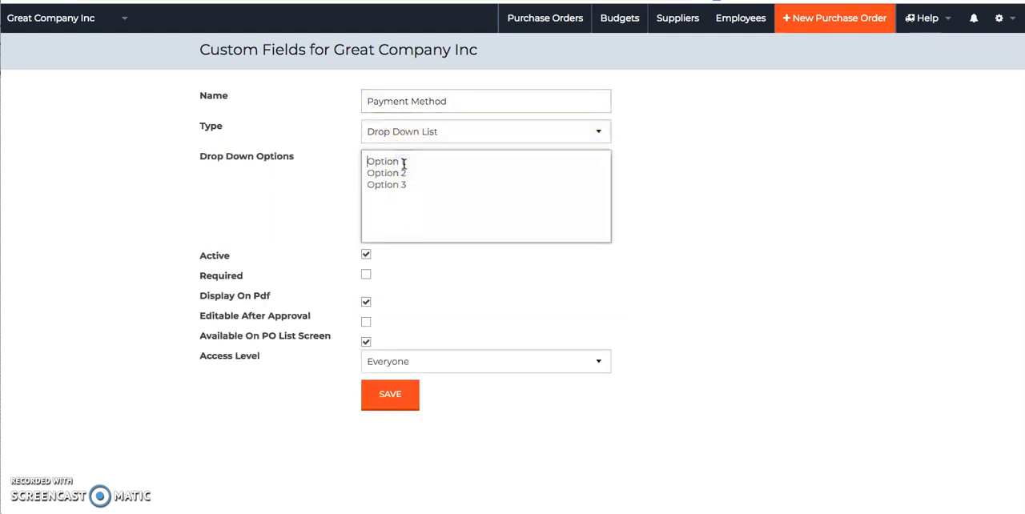
text(EFT)
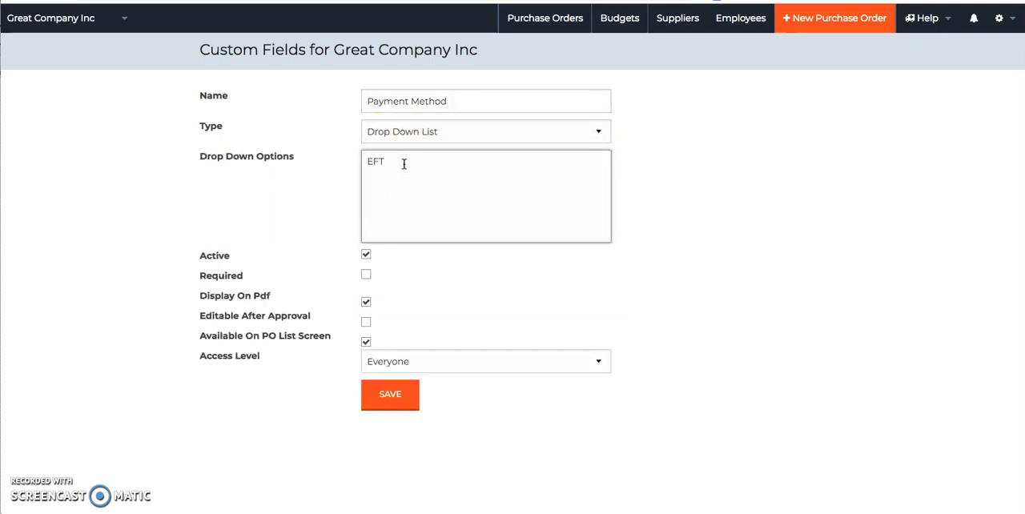
key(Return)
text(Cash)
key(Return)
text(Cheque)
key(Return)
text(Credit card)
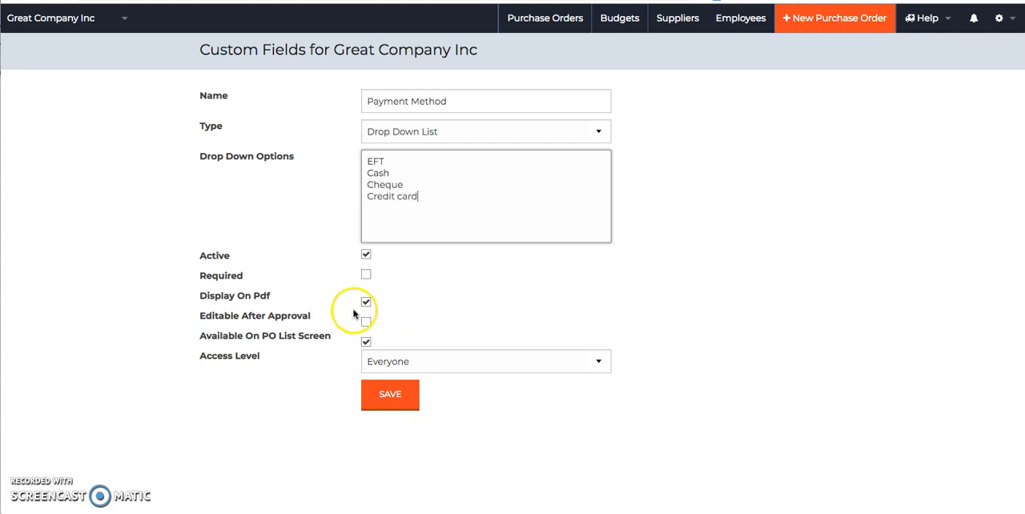
Turn off Display On Pdf, enable Editable After Approval, and save the Payment Method field.
click(366, 302)
click(366, 322)
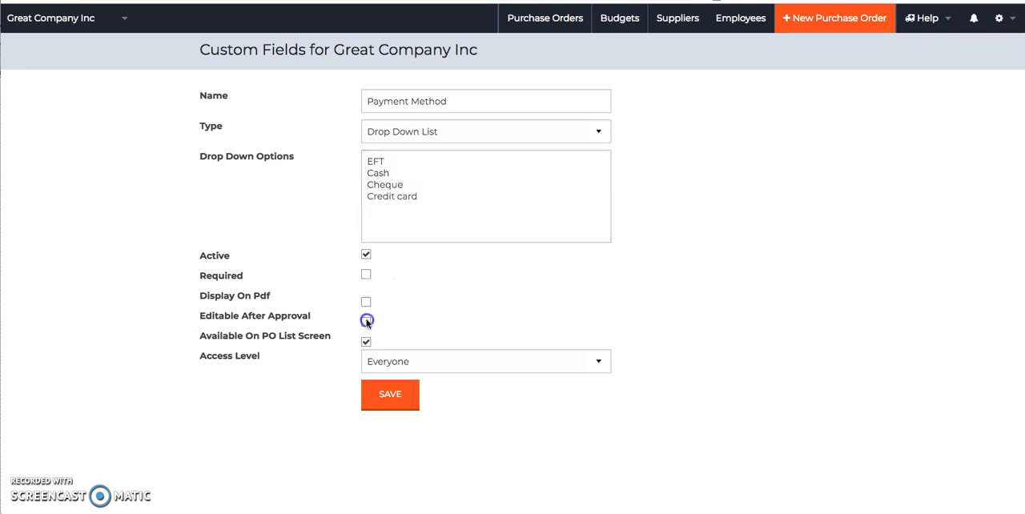
click(390, 392)
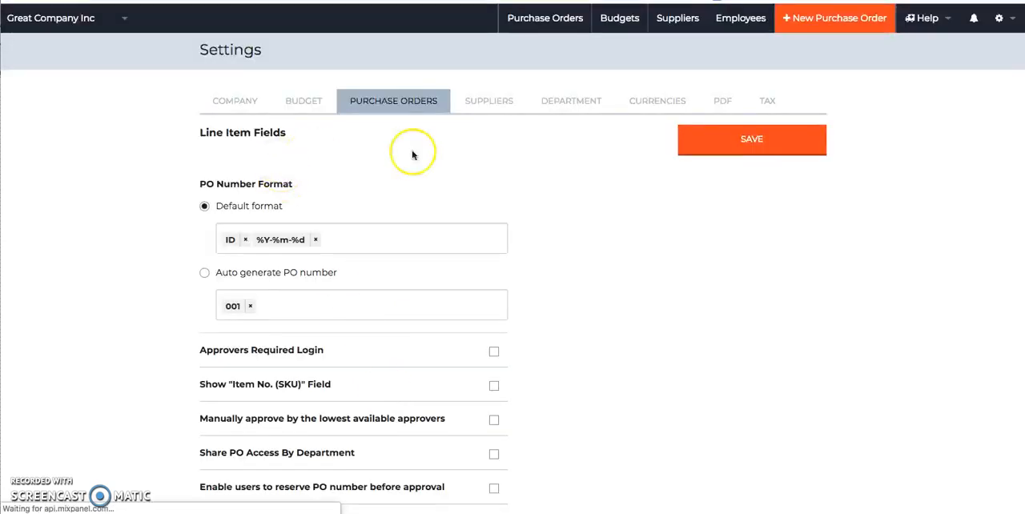
Add a line item custom field named Delivery Date of type Date, make it editable after approval, and save it.
scroll(427, 338, down, 3)
scroll(427, 338, down, 3)
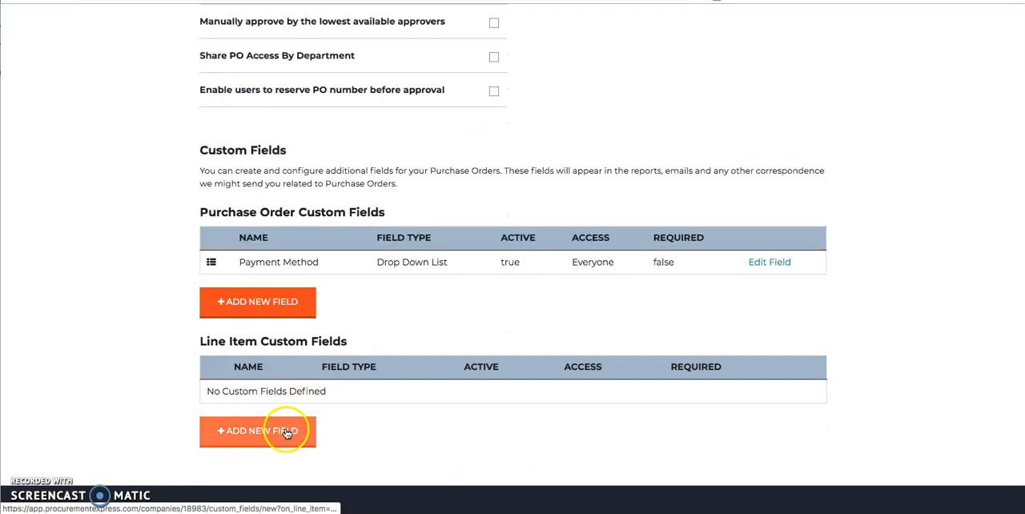
click(282, 430)
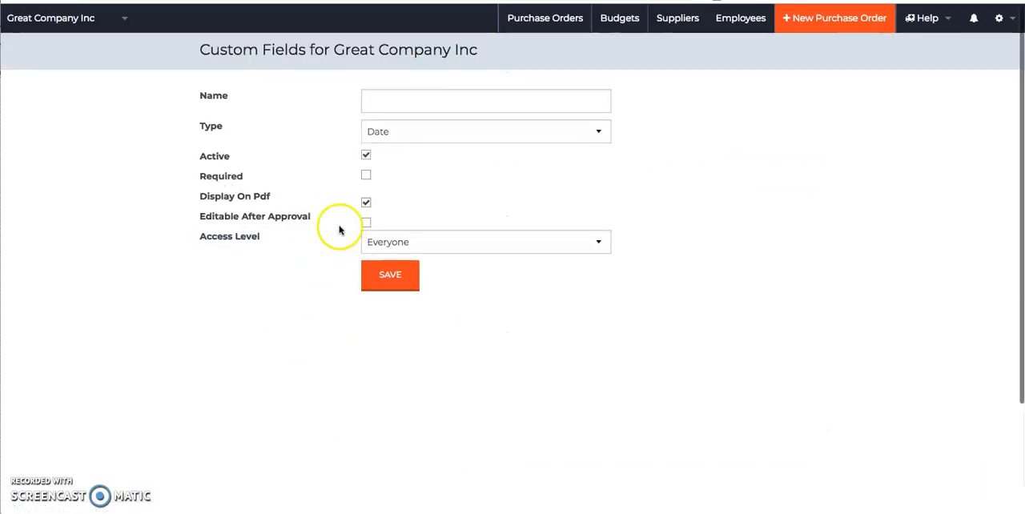
click(410, 103)
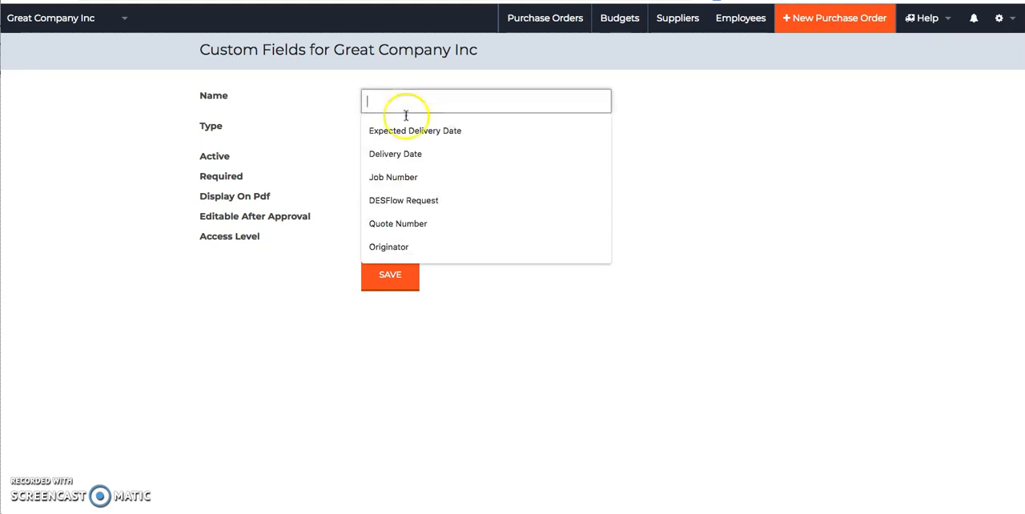
click(400, 155)
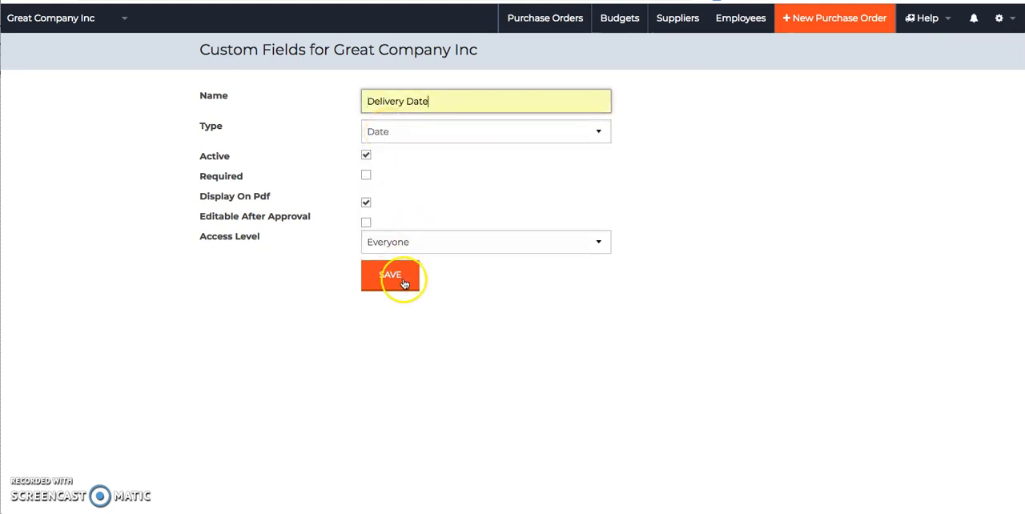
click(366, 222)
click(387, 278)
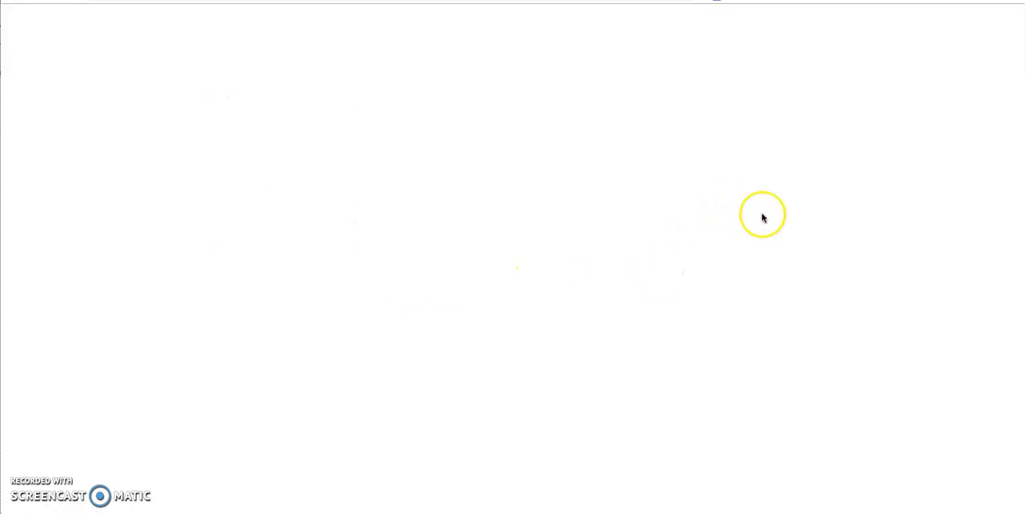
Start a new purchase order with payment method EFT and set the first item's delivery date to 2019-03-07.
click(821, 22)
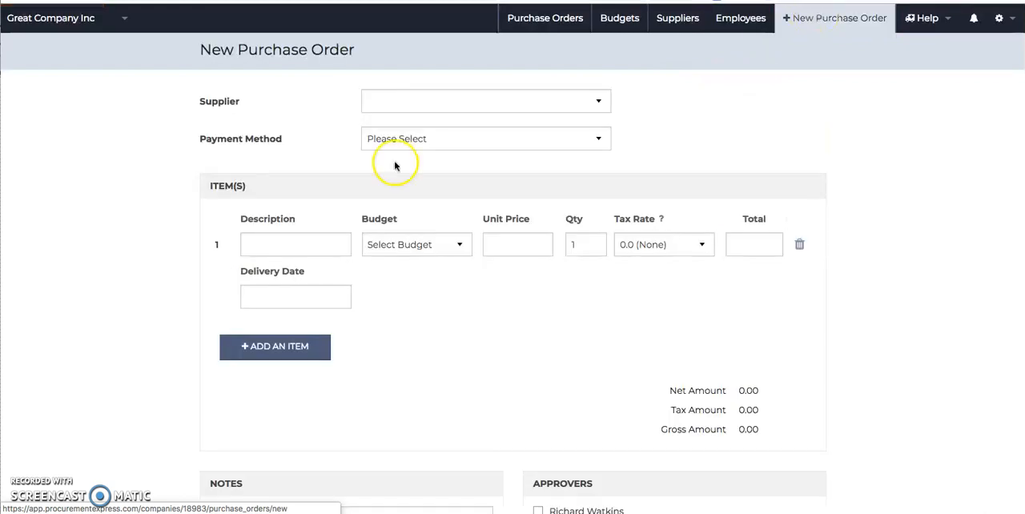
click(426, 142)
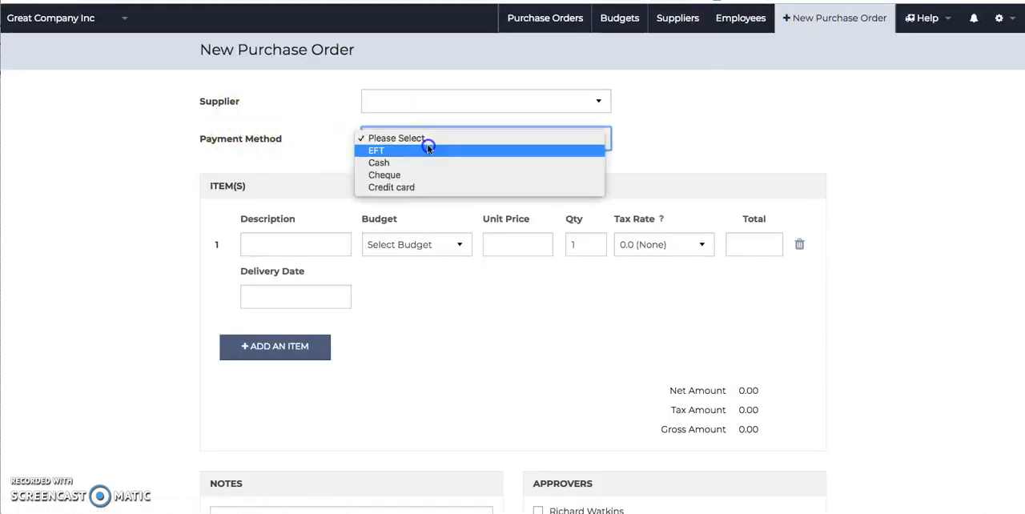
click(431, 152)
click(329, 294)
click(332, 373)
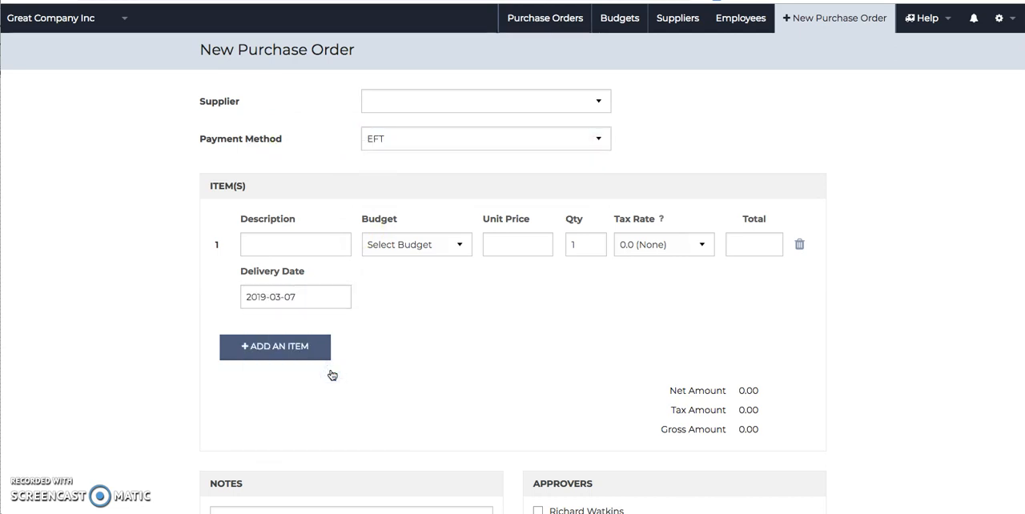
Add a second item line and assign the Sample Budget for Project 1 to the first item.
click(280, 349)
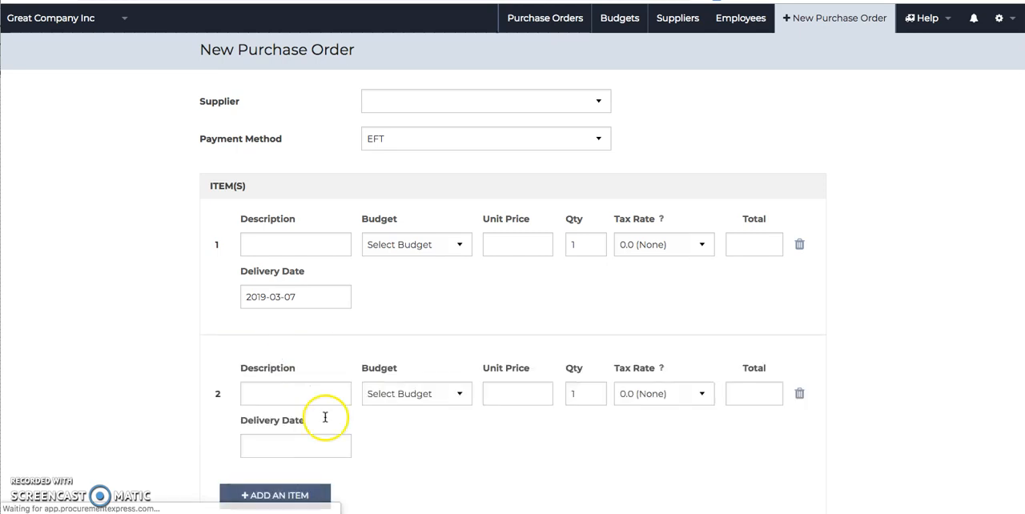
scroll(336, 397, down, 5)
scroll(350, 242, up, 5)
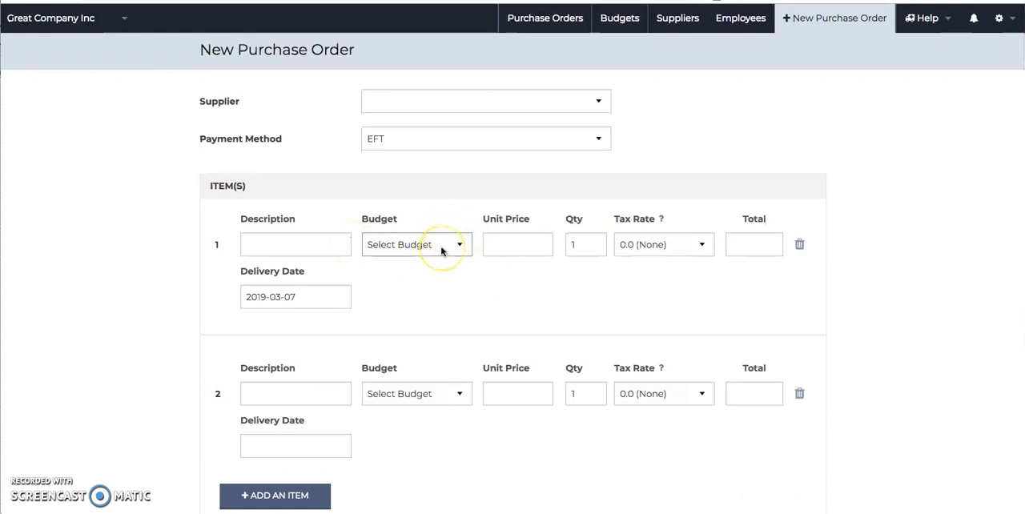
click(441, 247)
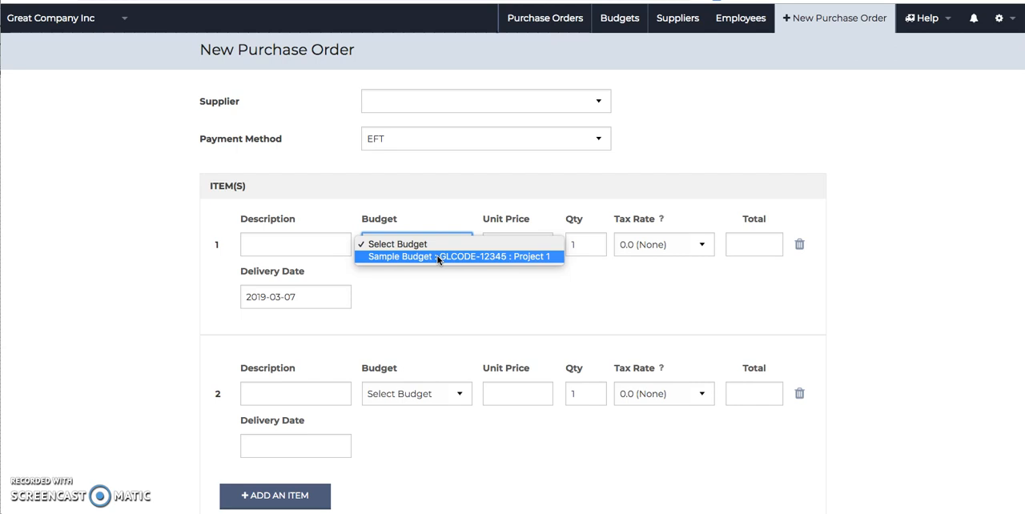
click(439, 257)
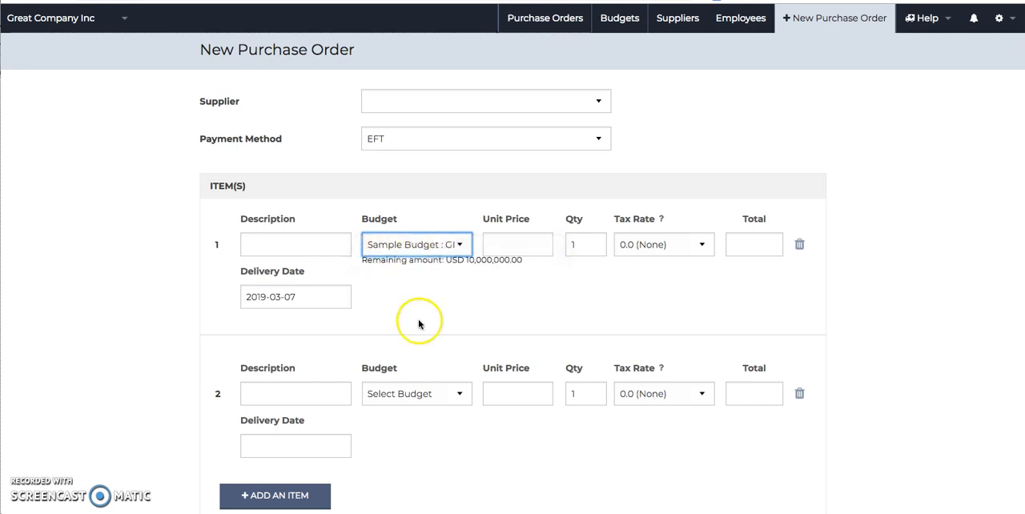
Open the new supplier form from the purchase order, review its fields, and close it without saving.
click(470, 100)
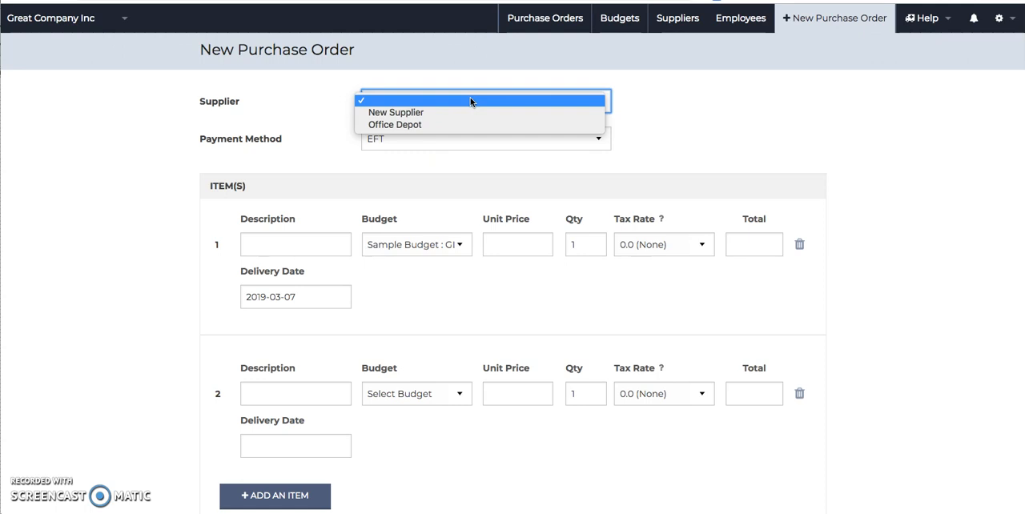
click(465, 112)
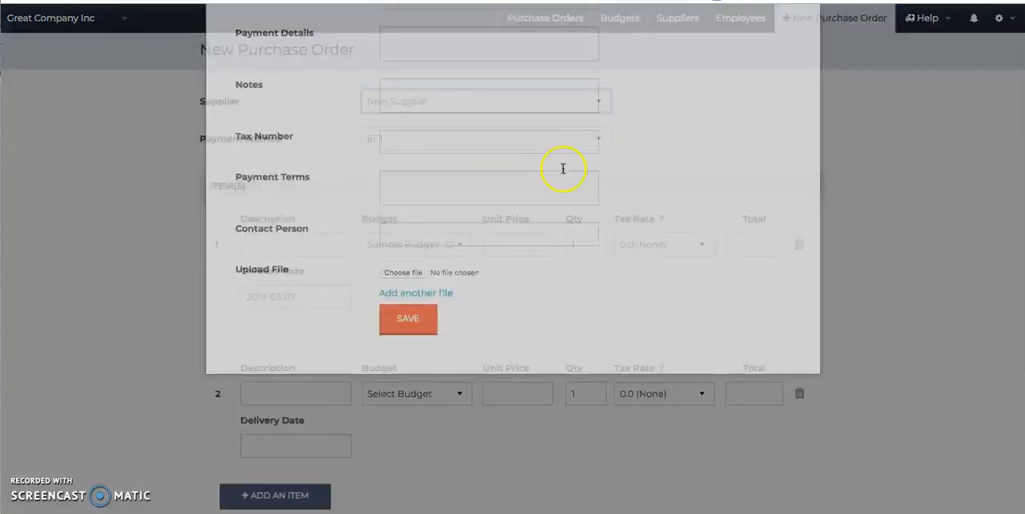
scroll(416, 198, down, 3)
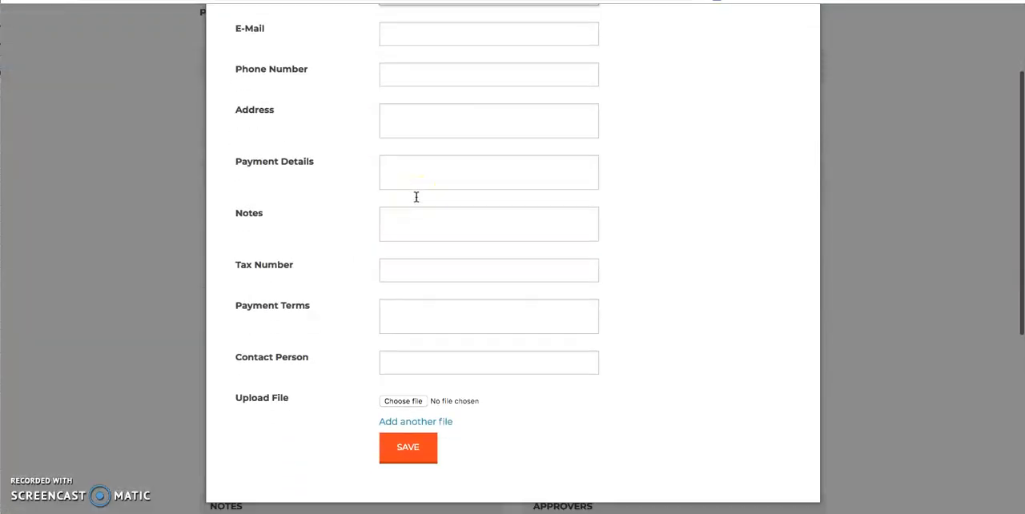
scroll(416, 197, up, 3)
click(854, 228)
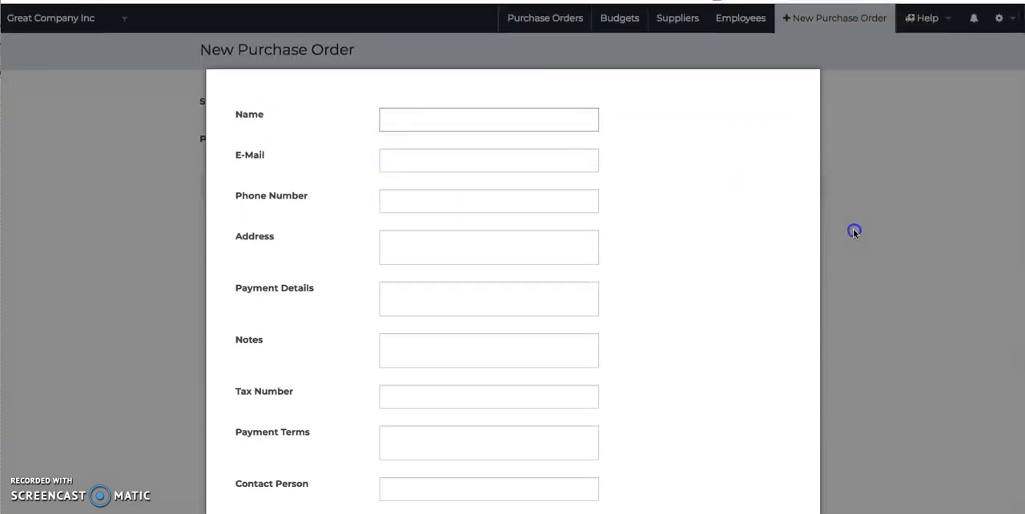
Set the supplier to Office Depot and delete the second item line.
click(503, 98)
click(496, 114)
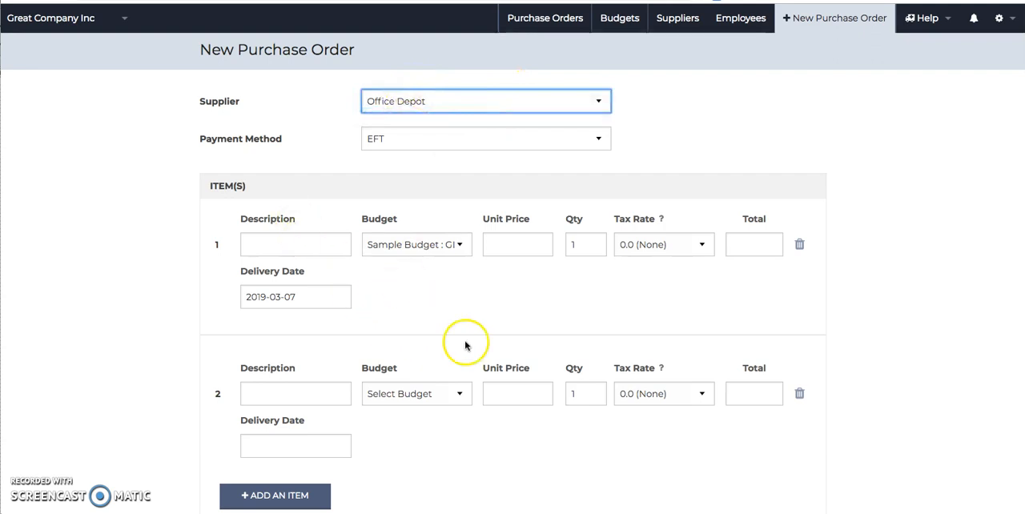
scroll(466, 344, down, 1)
click(259, 194)
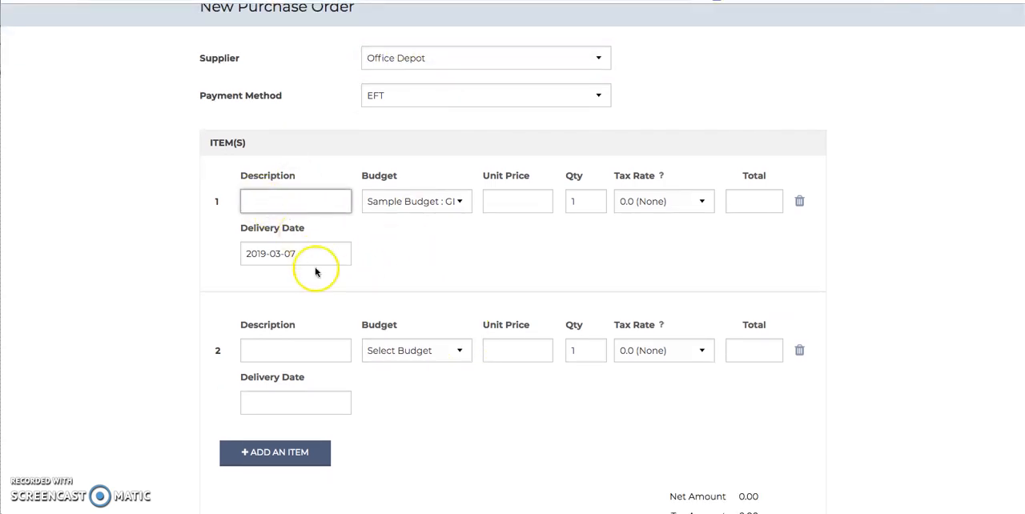
click(800, 350)
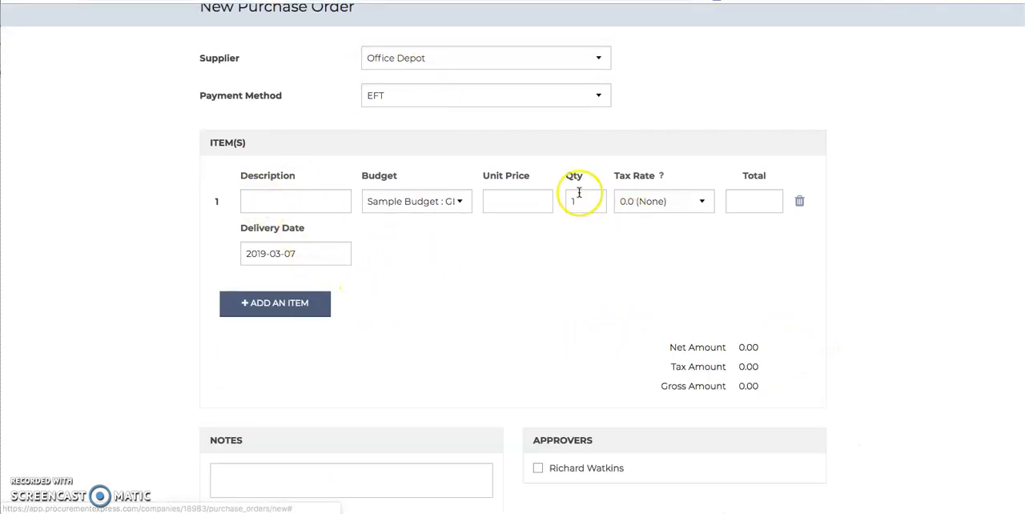
Fill the first item's description with the suggested supplier product Copy paper.
click(262, 198)
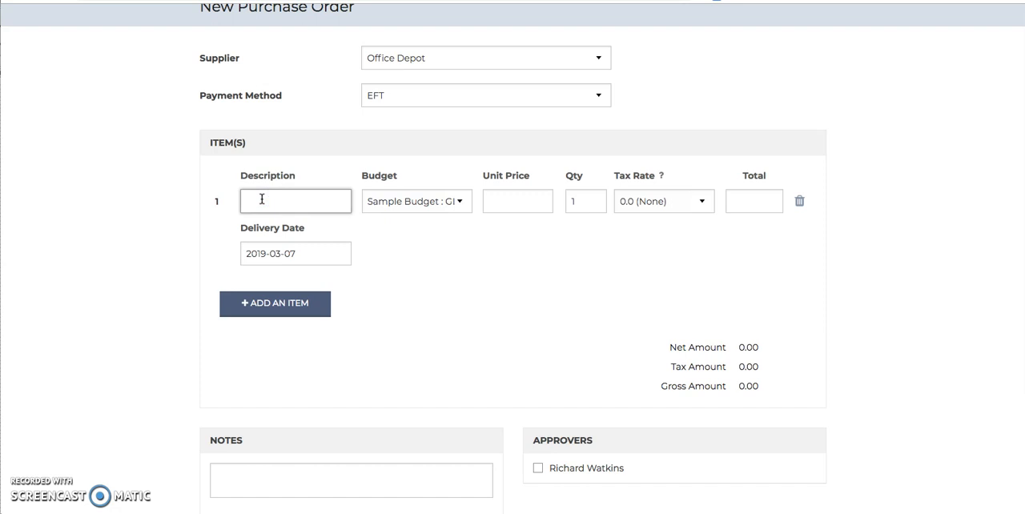
text(Co)
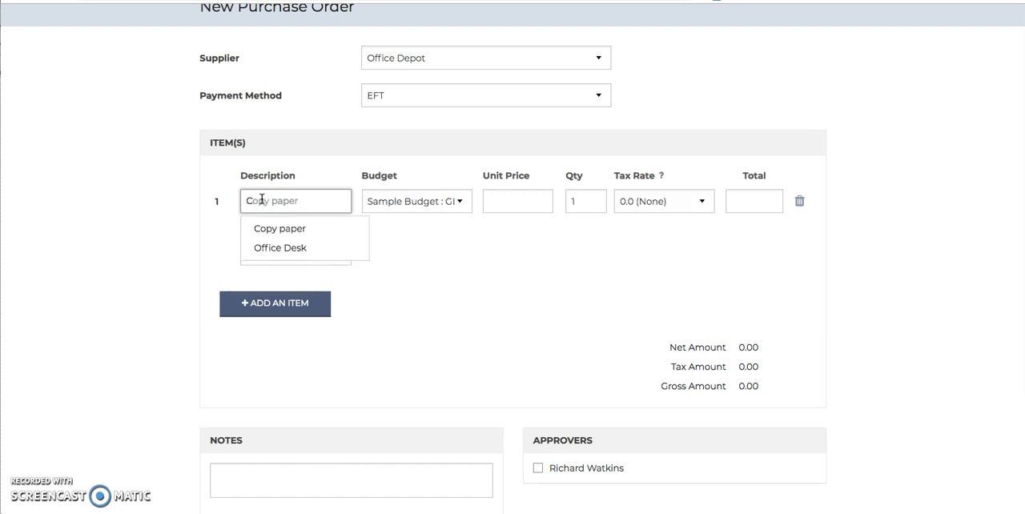
click(279, 230)
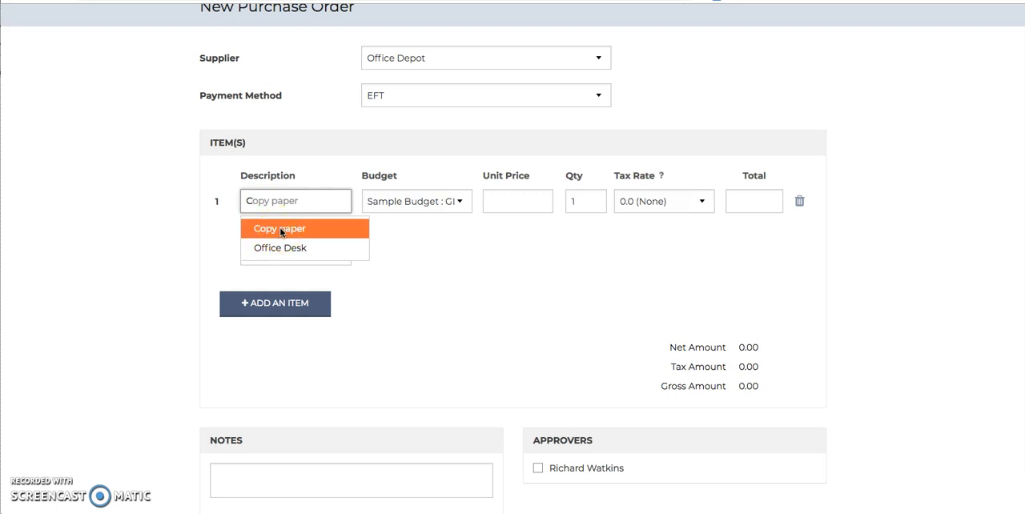
click(279, 230)
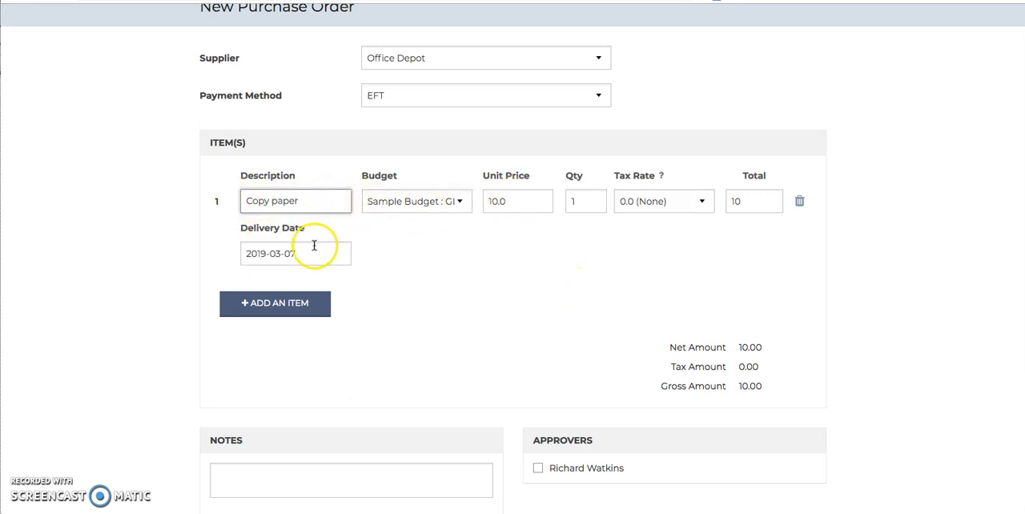
Review the purchase order's item, totals, notes, file attachment and approver sections, and its draft and send options.
scroll(404, 437, down, 3)
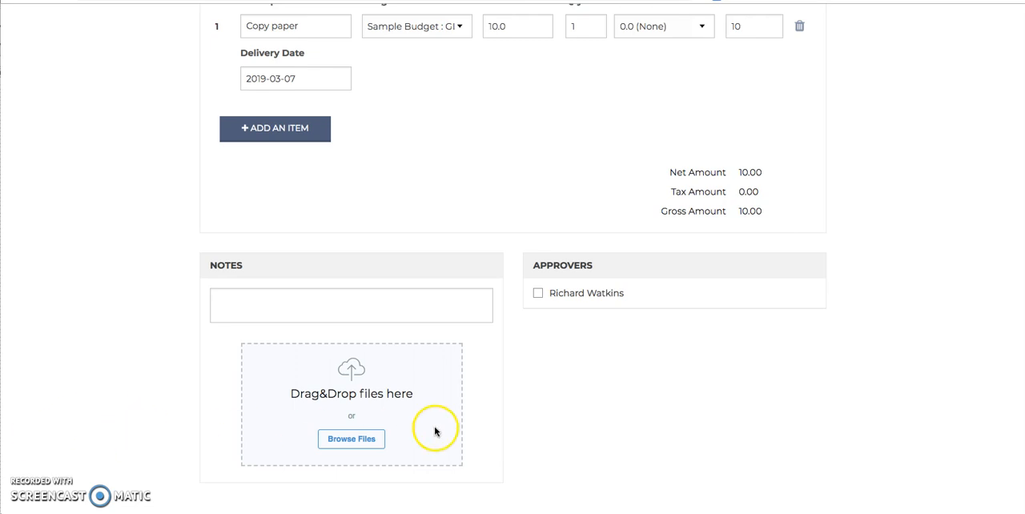
scroll(547, 421, down, 2)
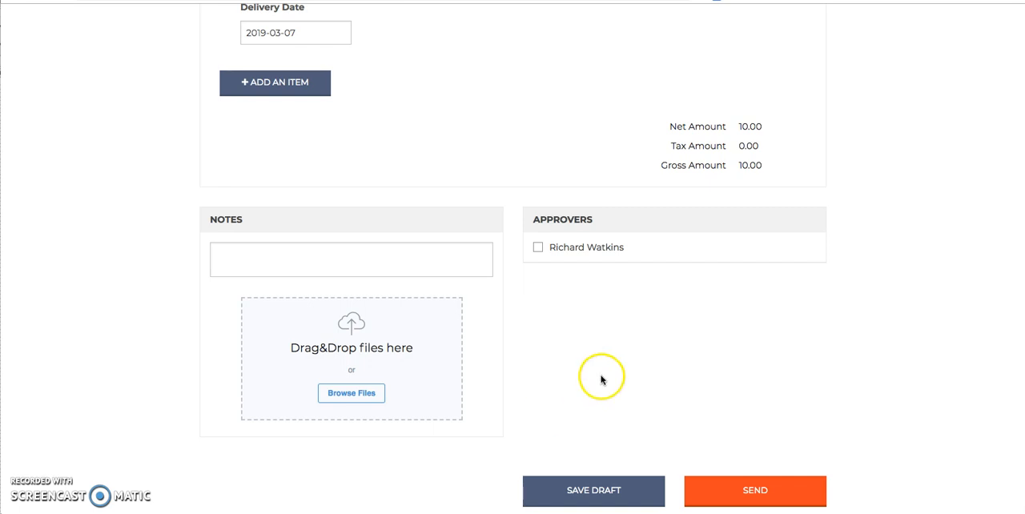
scroll(670, 382, up, 2)
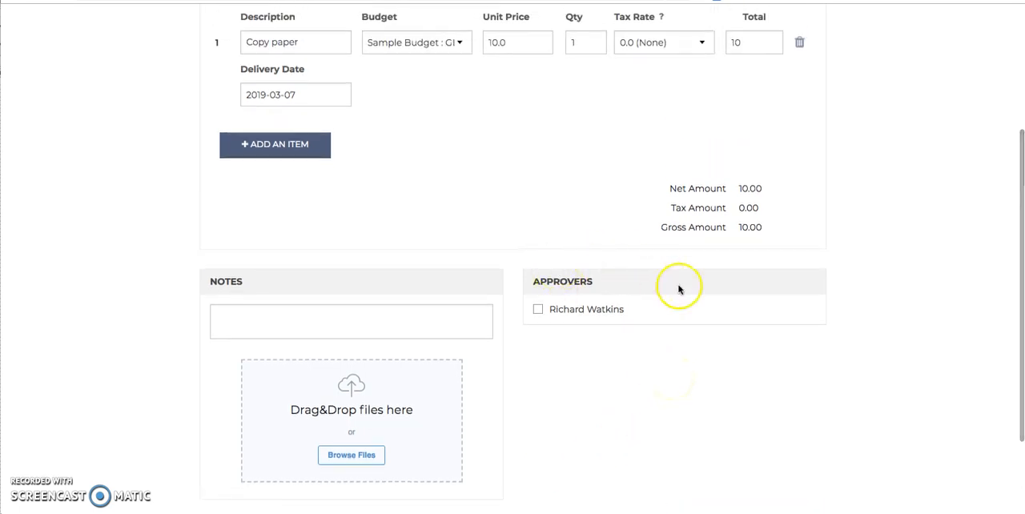
scroll(702, 373, up, 2)
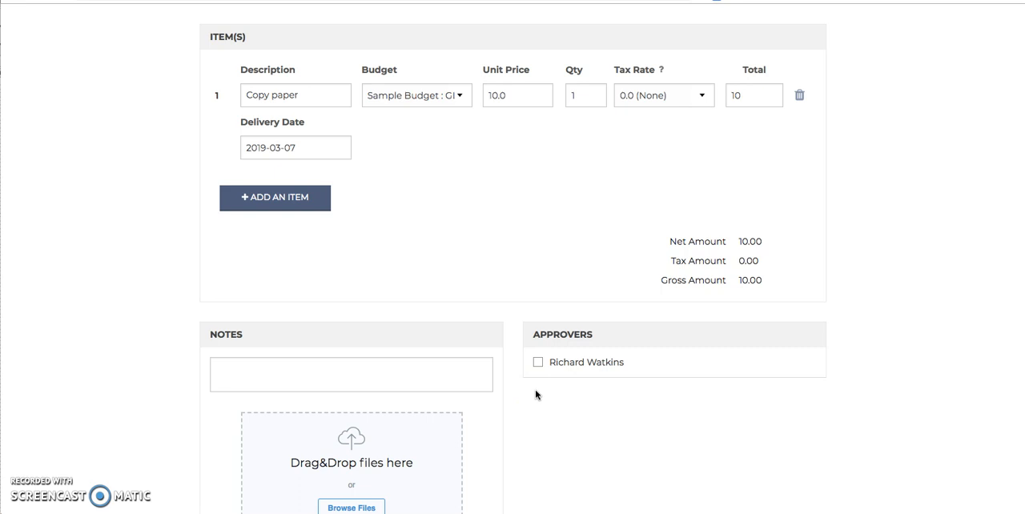
scroll(498, 455, down, 3)
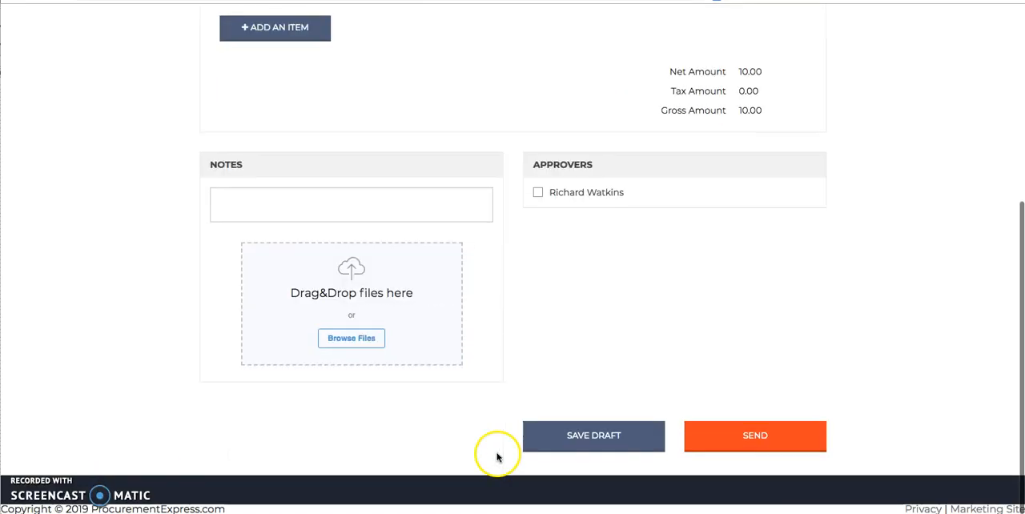